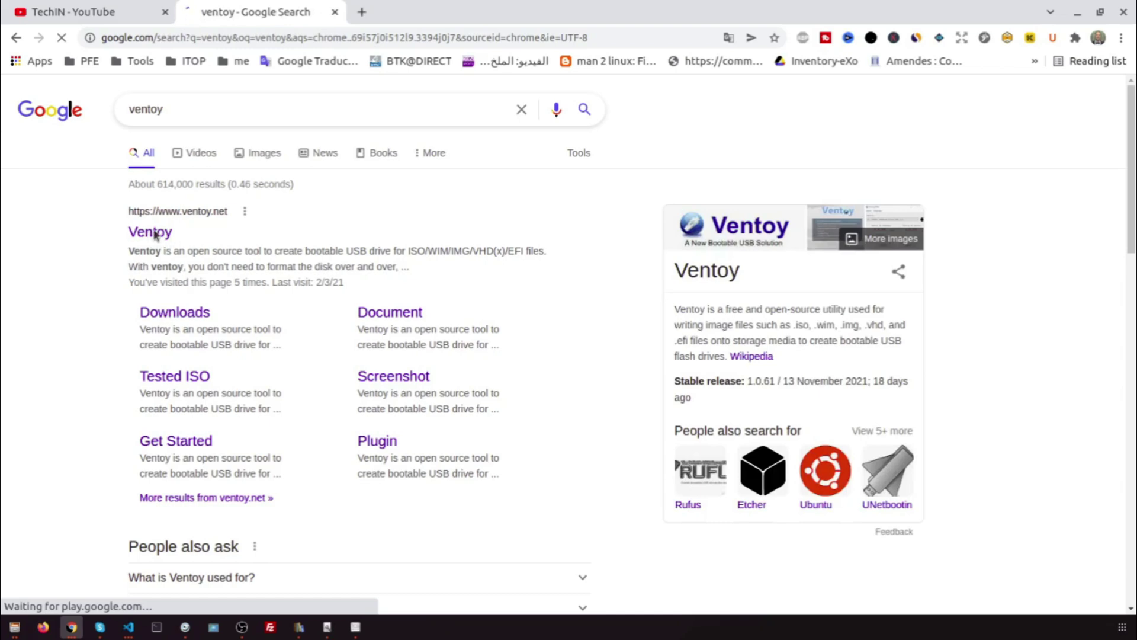
pyautogui.click(156, 235)
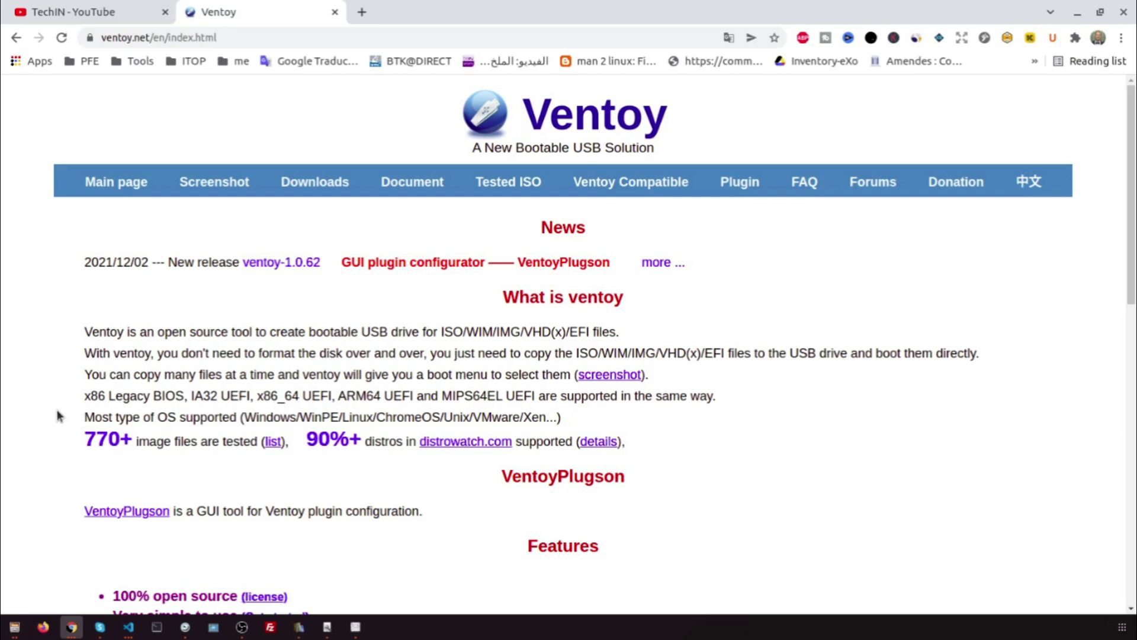
# - Go to the Ventoy Downloads page listing the 1.0.62 Windows, Linux and livecd files
pyautogui.click(317, 181)
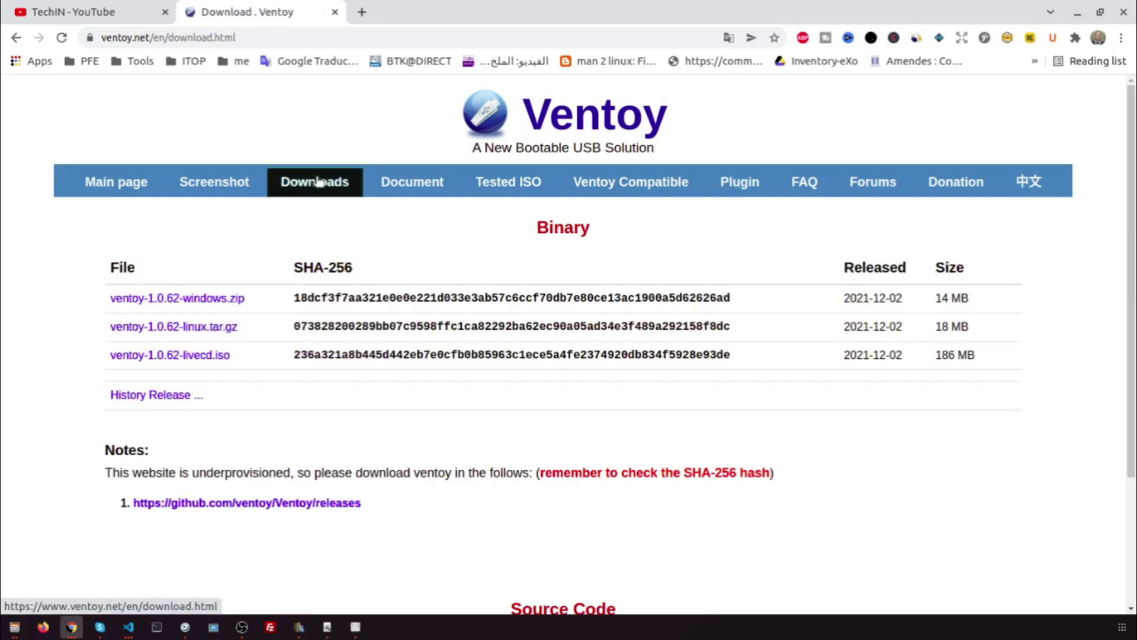
# - Download ventoy-1.0.62-linux.tar.gz from the Assets list on the GitHub releases page
pyautogui.click(210, 328)
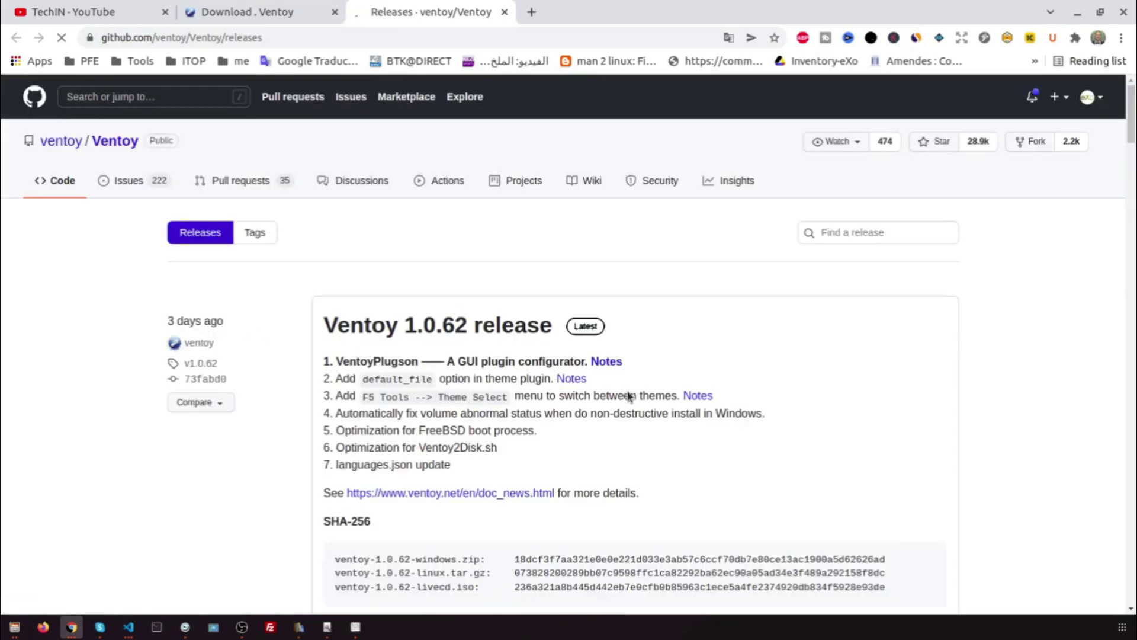
pyautogui.scroll(-5, 631, 446)
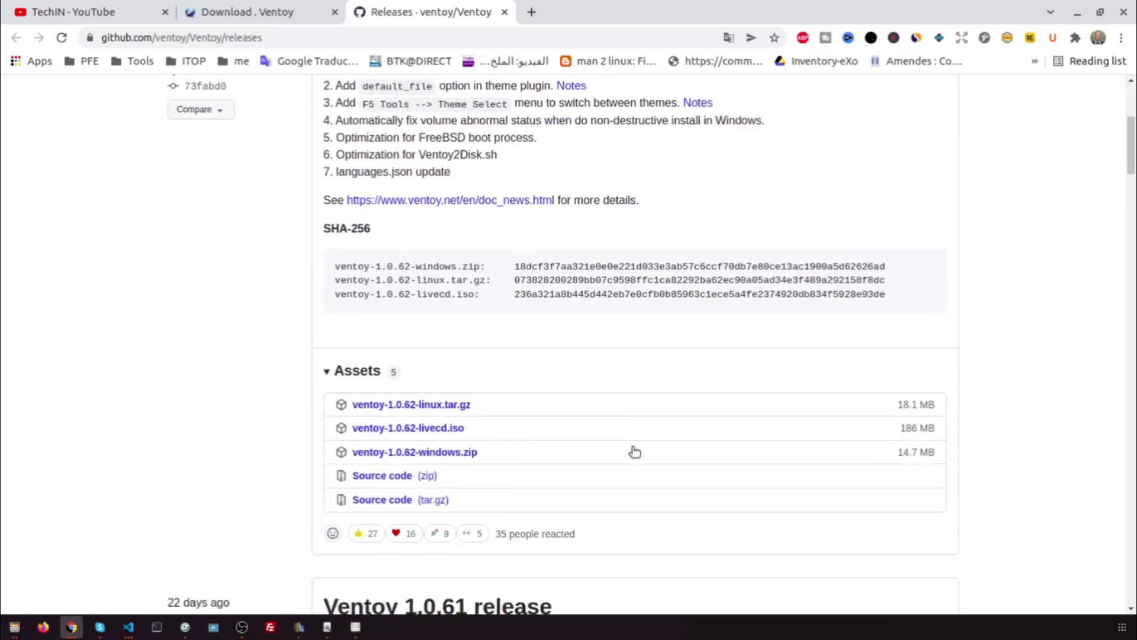
pyautogui.scroll(-1, 632, 447)
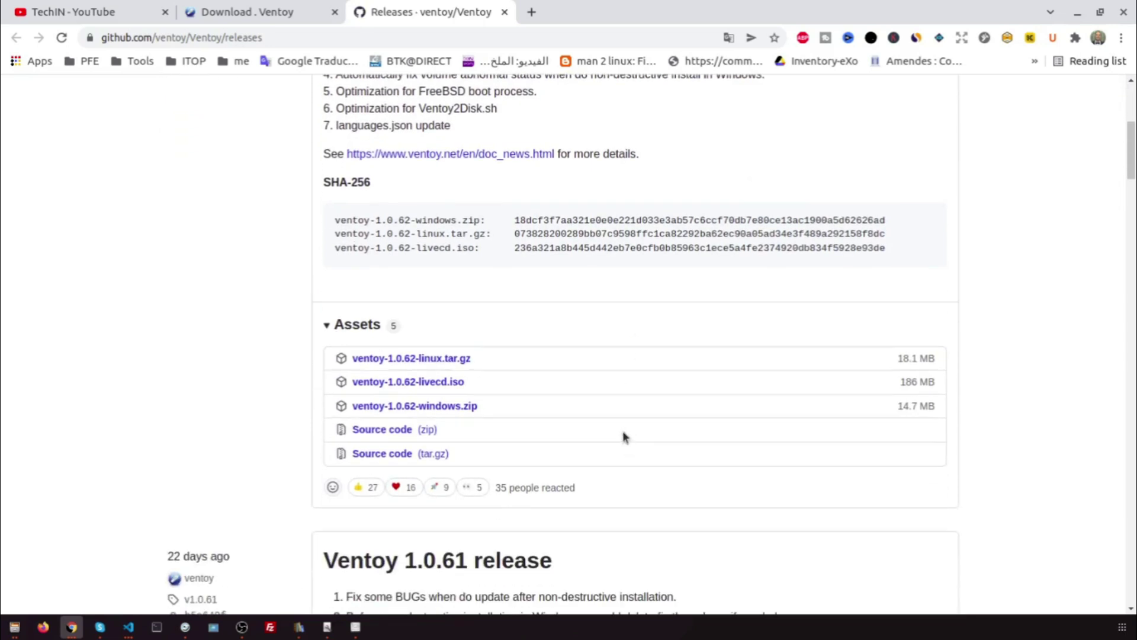
pyautogui.click(388, 359)
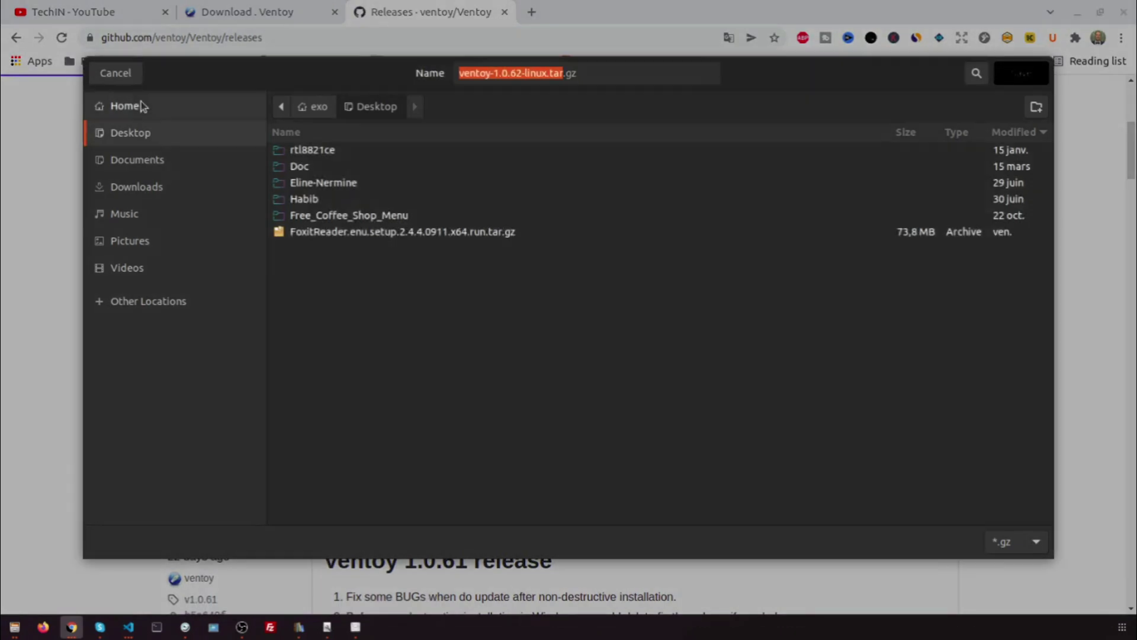
# - Save the archive into the Home > Tools folder
pyautogui.click(126, 106)
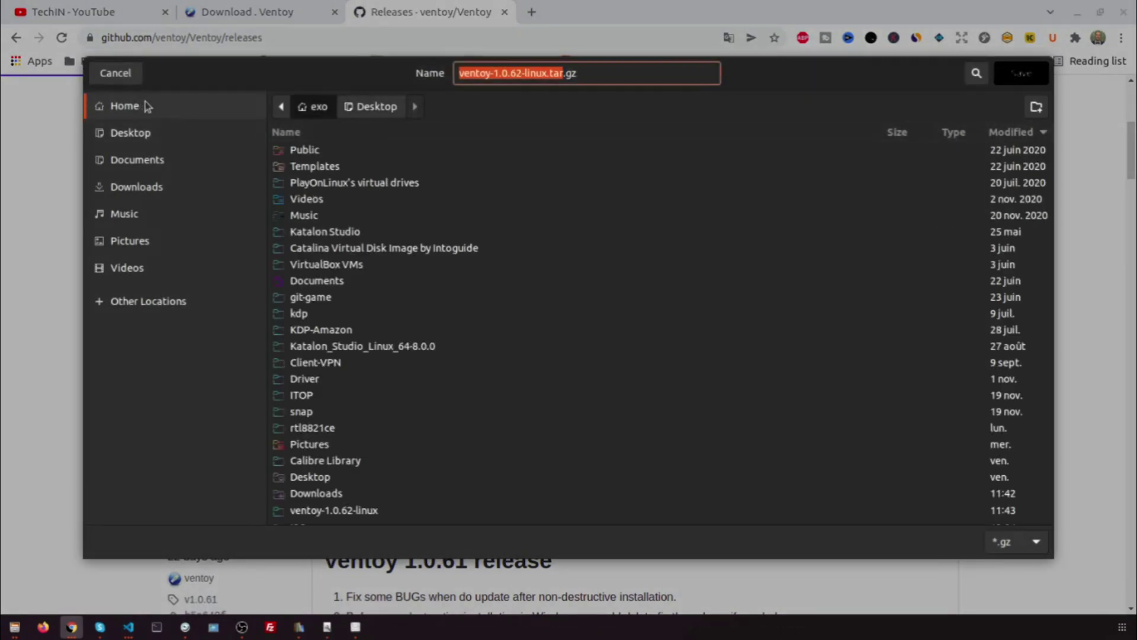
pyautogui.write('t')
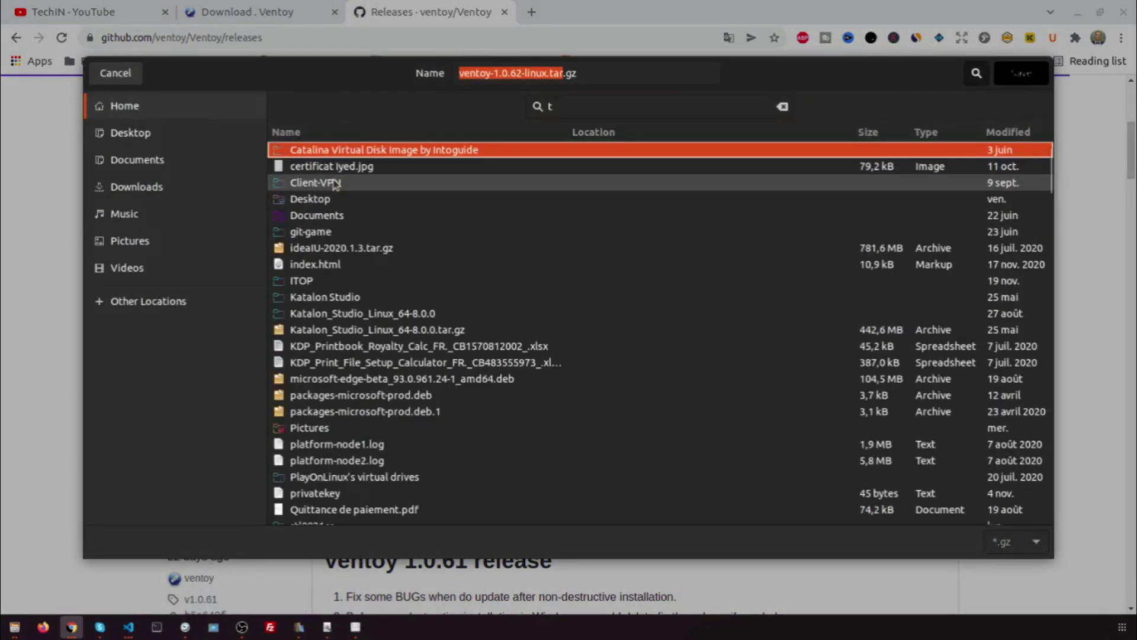
pyautogui.write('oo')
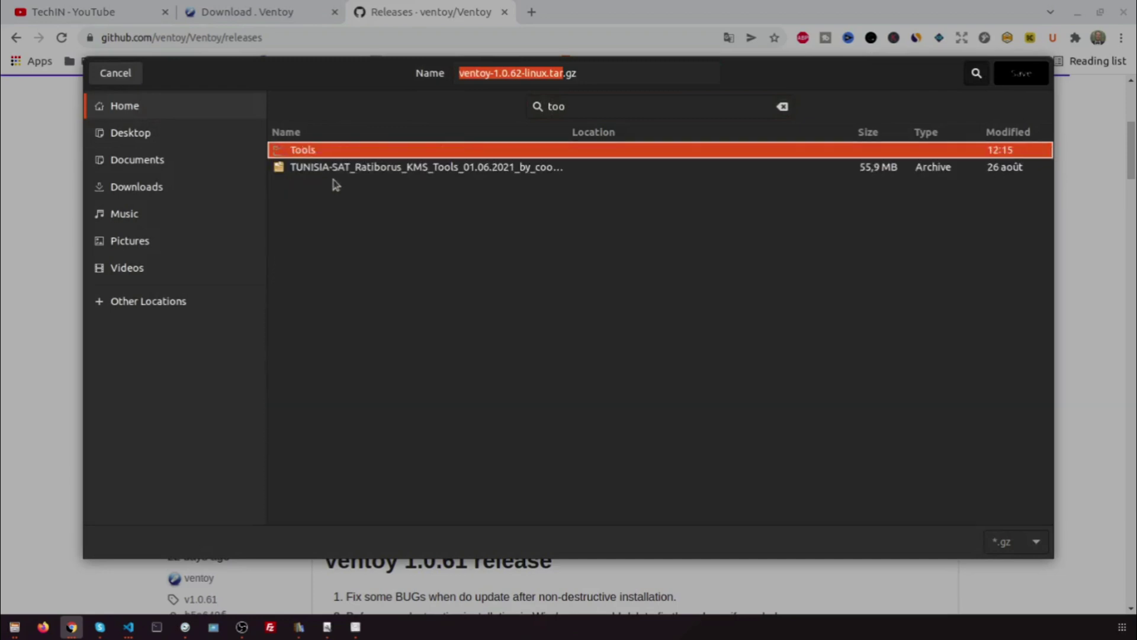
pyautogui.doubleClick(308, 149)
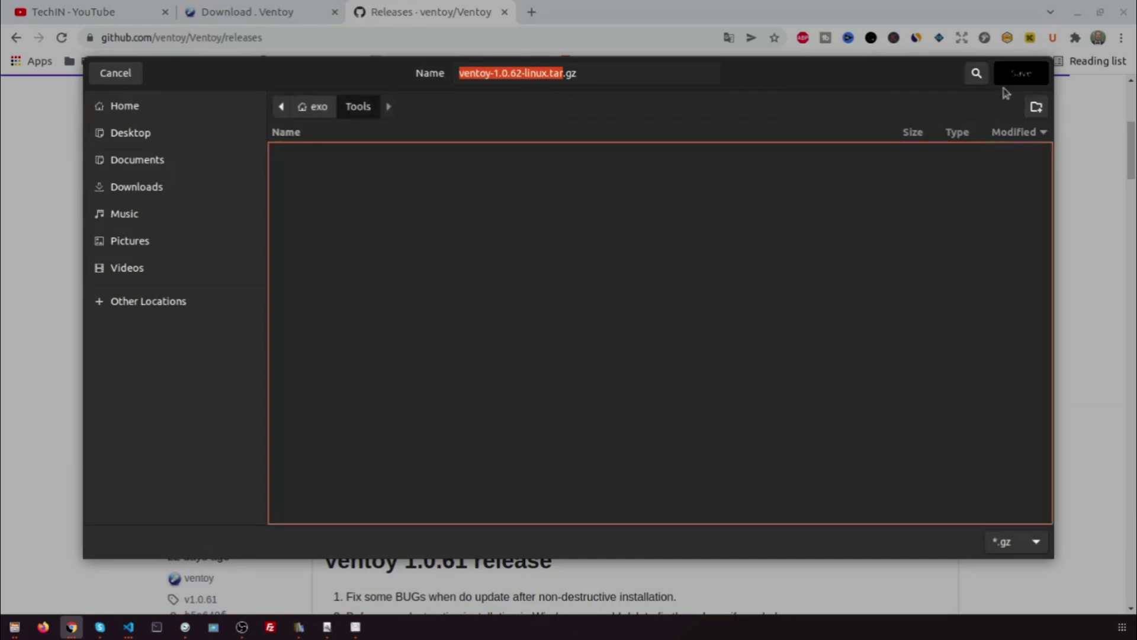
pyautogui.click(1021, 72)
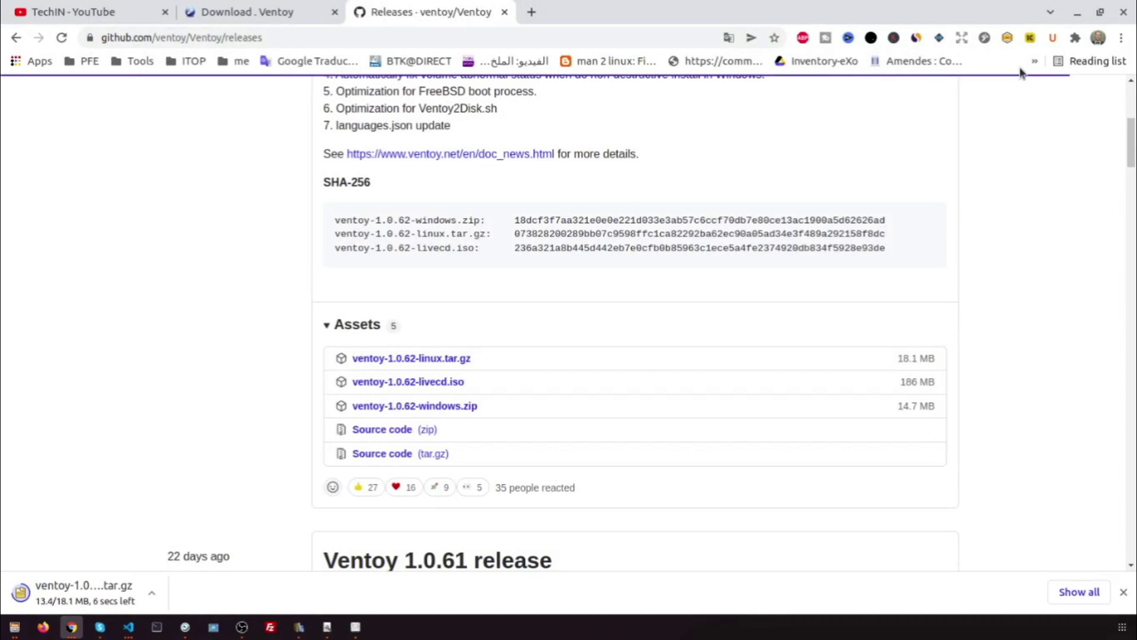
pyautogui.click(154, 594)
# - Extract ventoy-1.0.62-linux.tar.gz in Tools and open ventoy-1.0.62-linux > ventoy-1.0.62
pyautogui.click(208, 542)
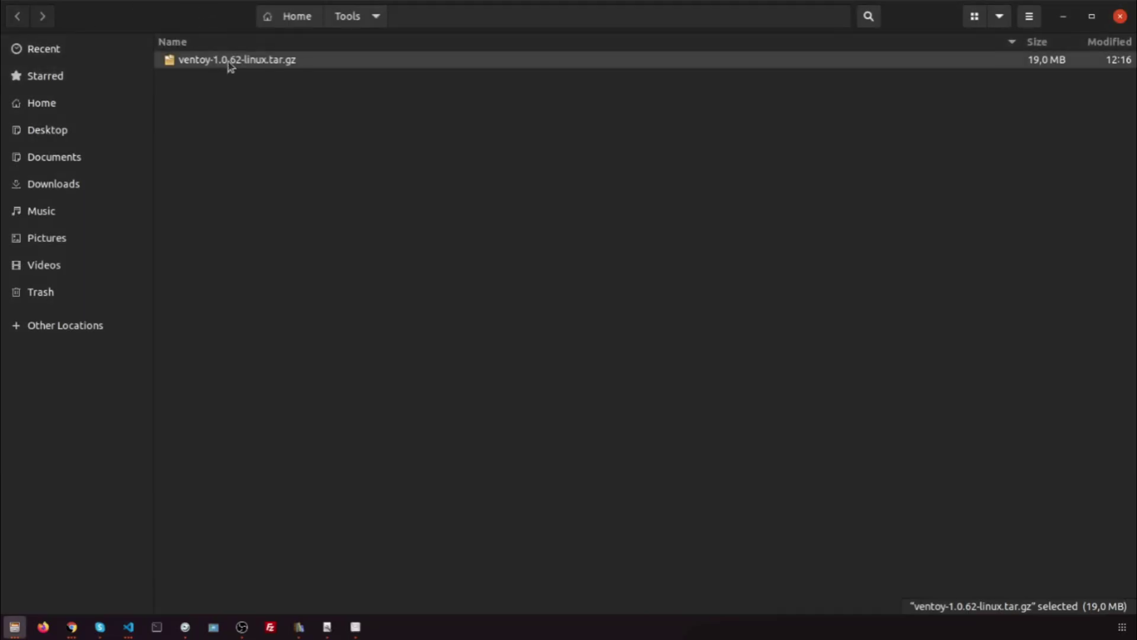
pyautogui.rightClick(230, 67)
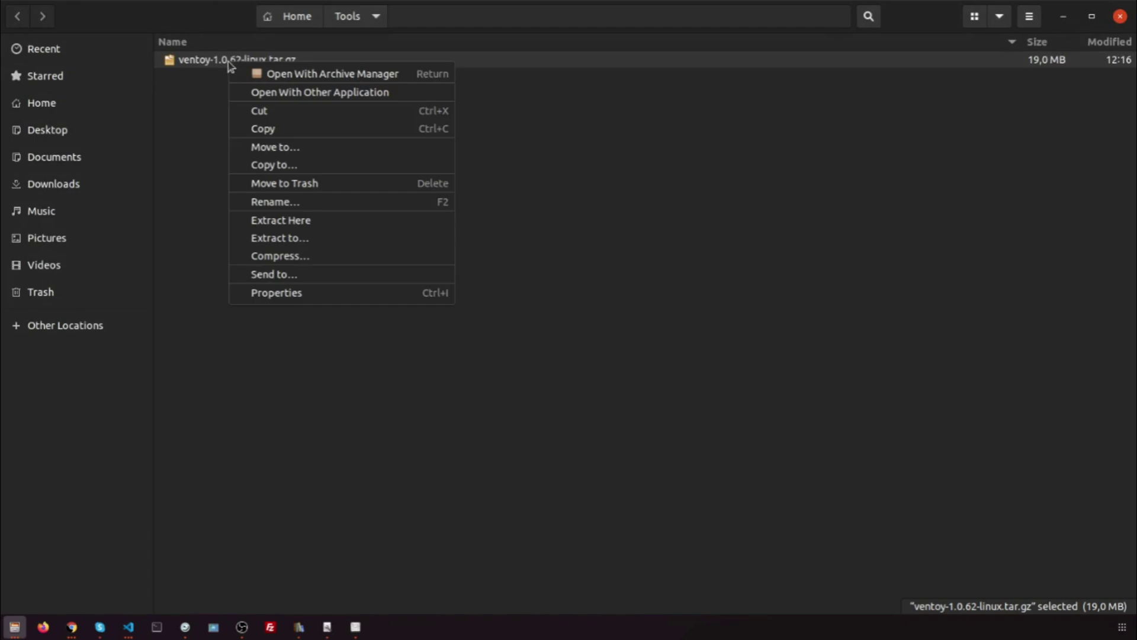
pyautogui.click(338, 221)
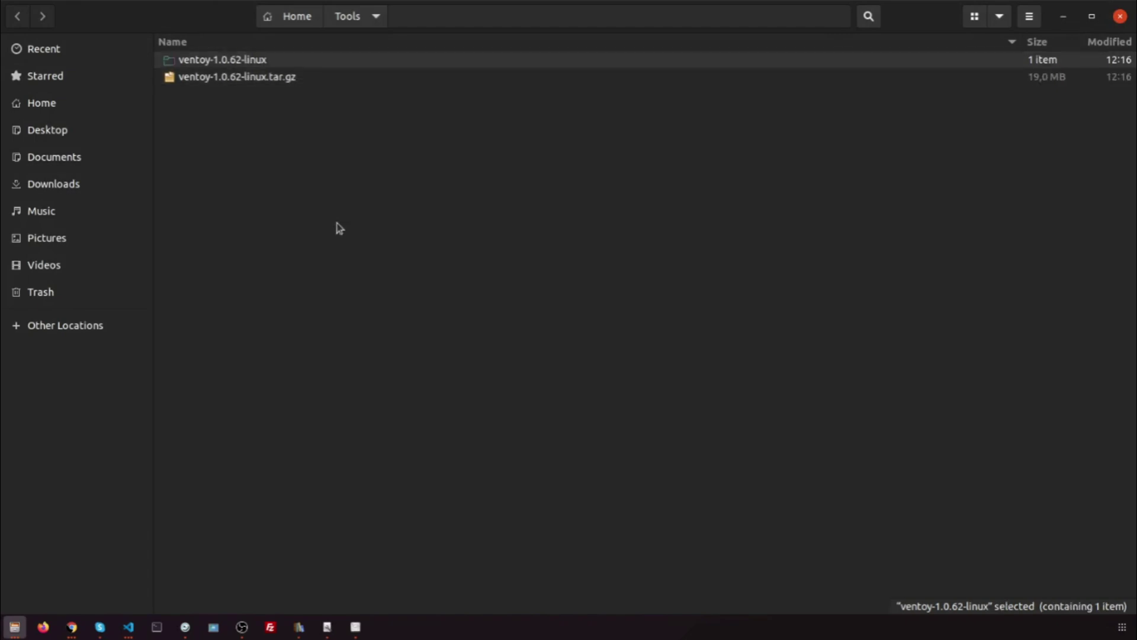
pyautogui.doubleClick(206, 62)
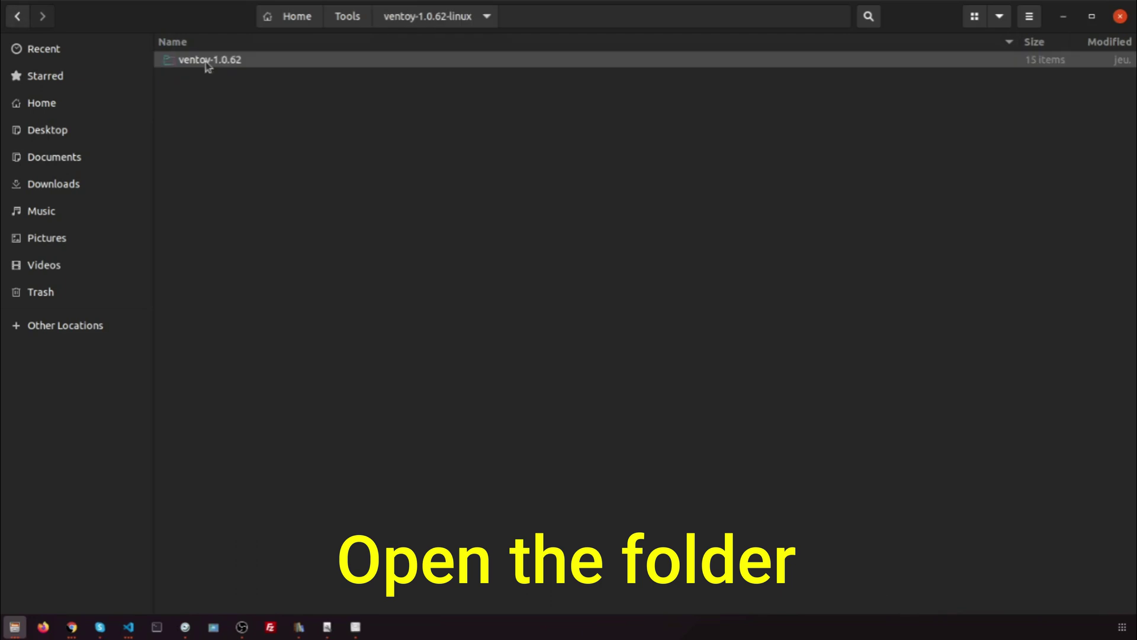
pyautogui.doubleClick(207, 63)
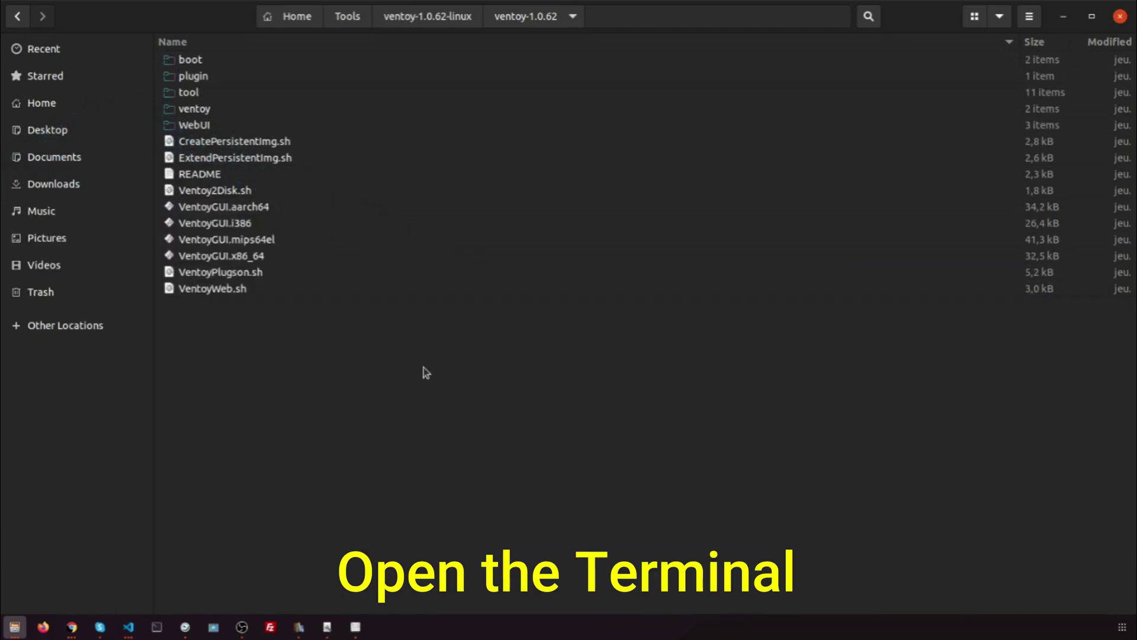
# - From a terminal in ventoy-1.0.62, run sudo ./VentoyGUI.x86_64 and enter the administrator password
pyautogui.rightClick(436, 416)
pyautogui.click(539, 501)
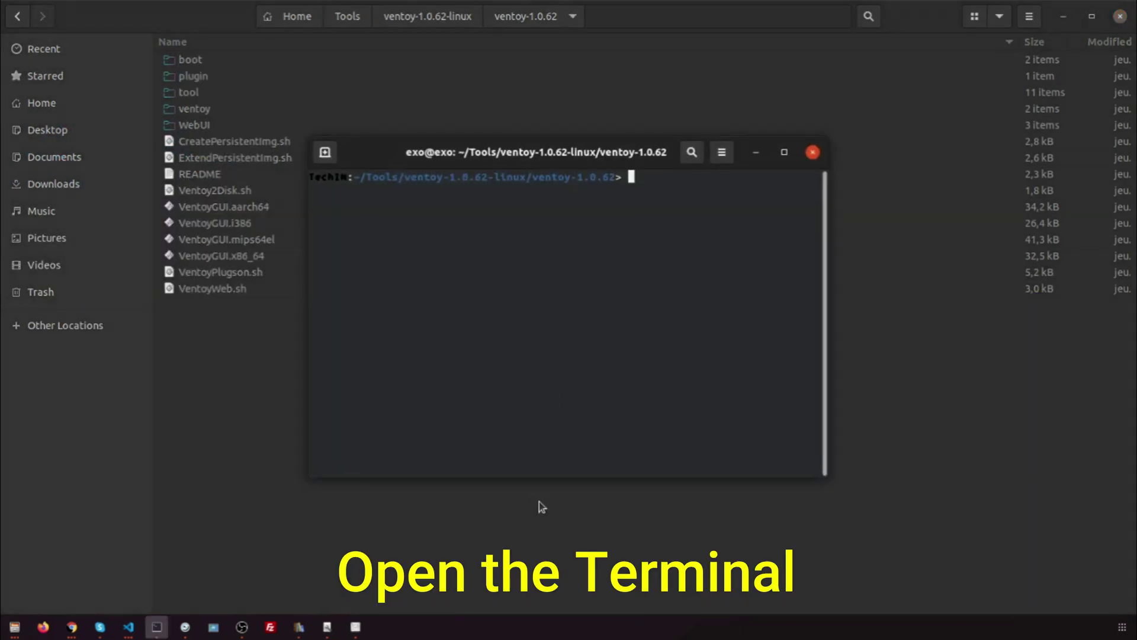
pyautogui.write('sudo .')
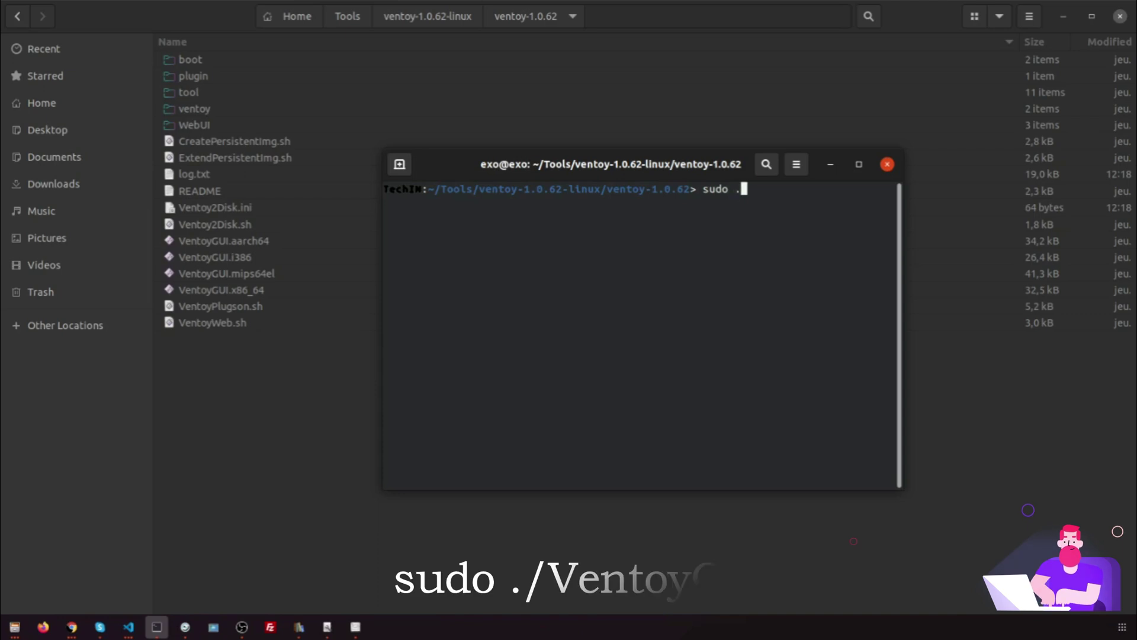
pyautogui.write('/')
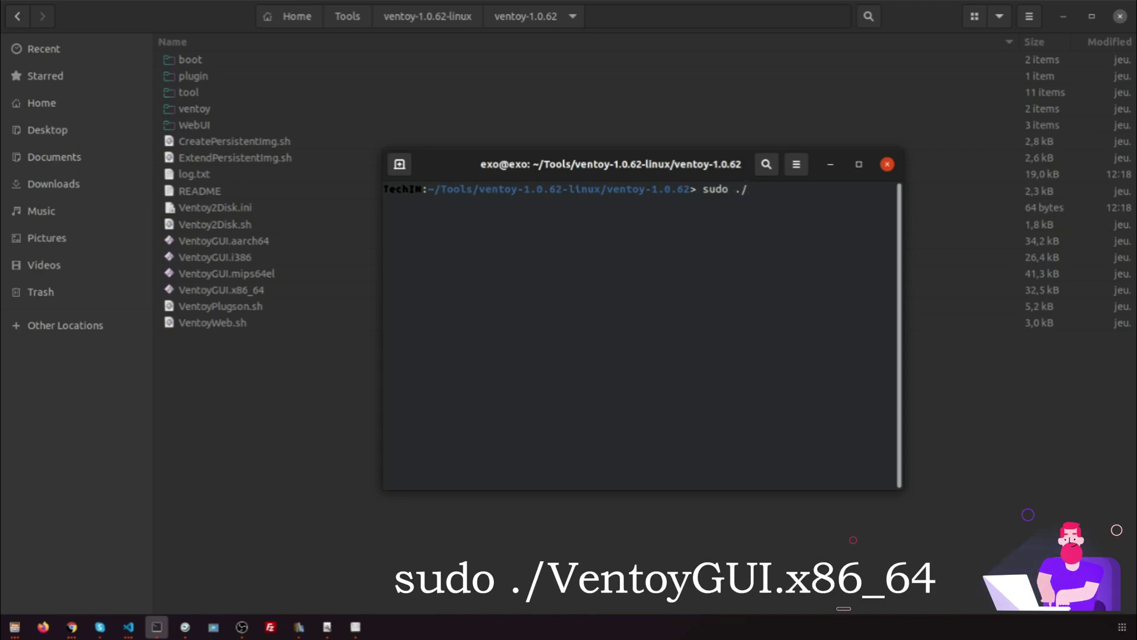
pyautogui.write('VentoyGUI.')
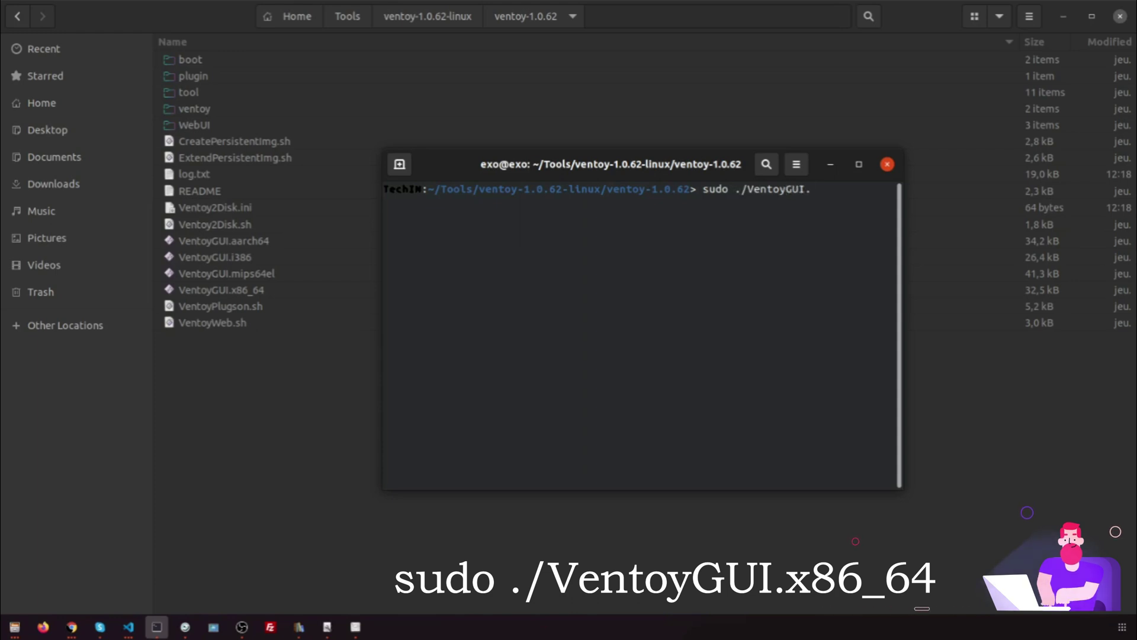
pyautogui.write('x86_64')
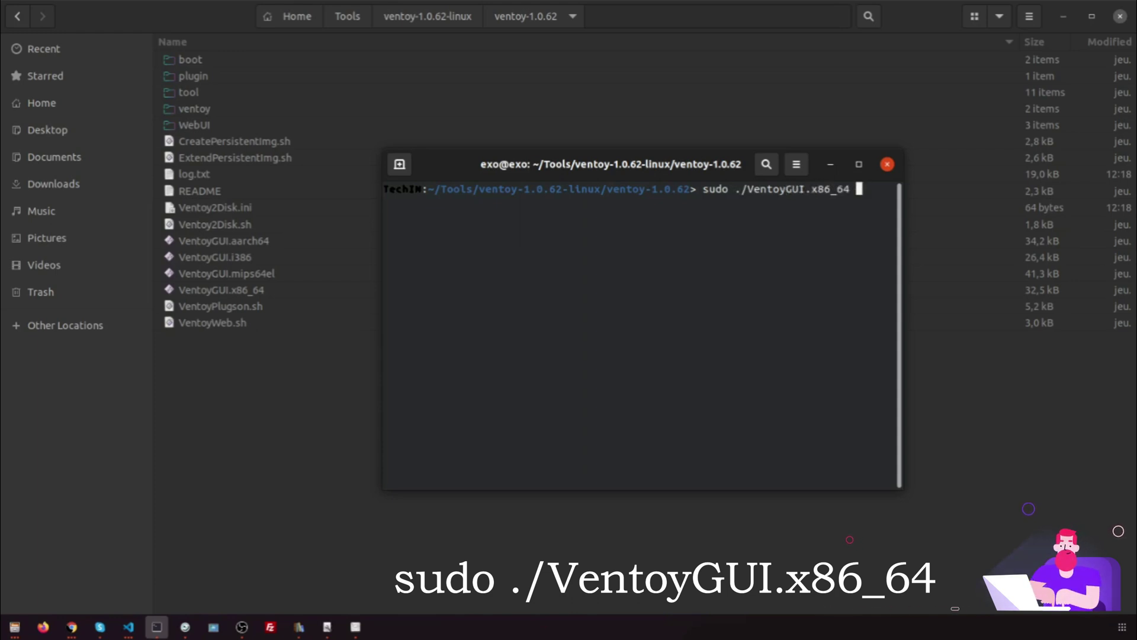
pyautogui.press('Return')
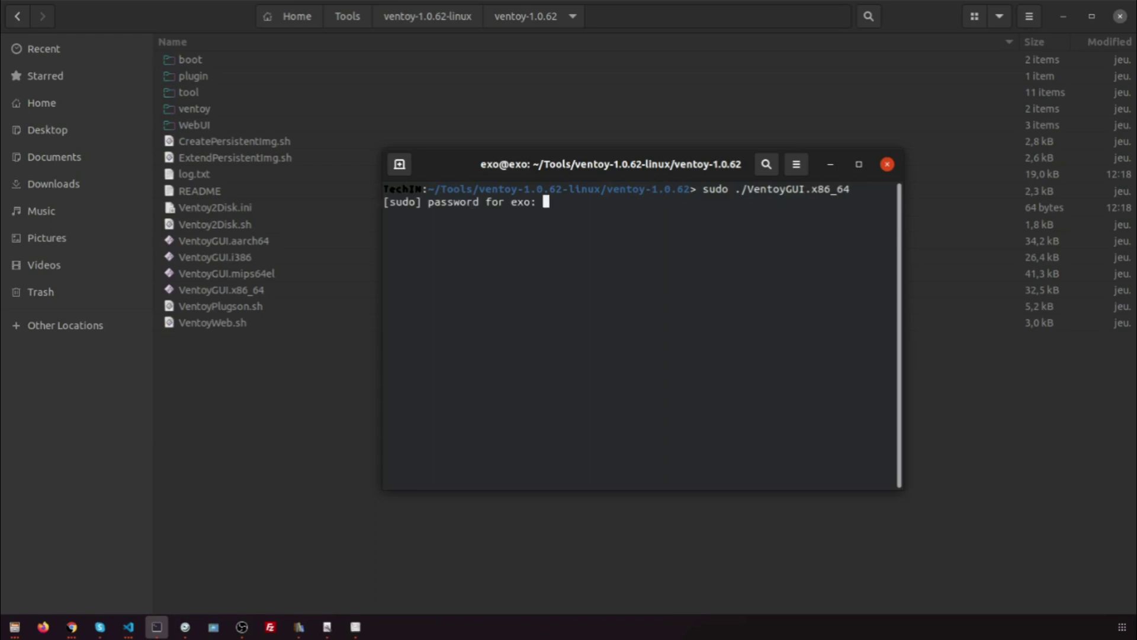
pyautogui.press('Return')
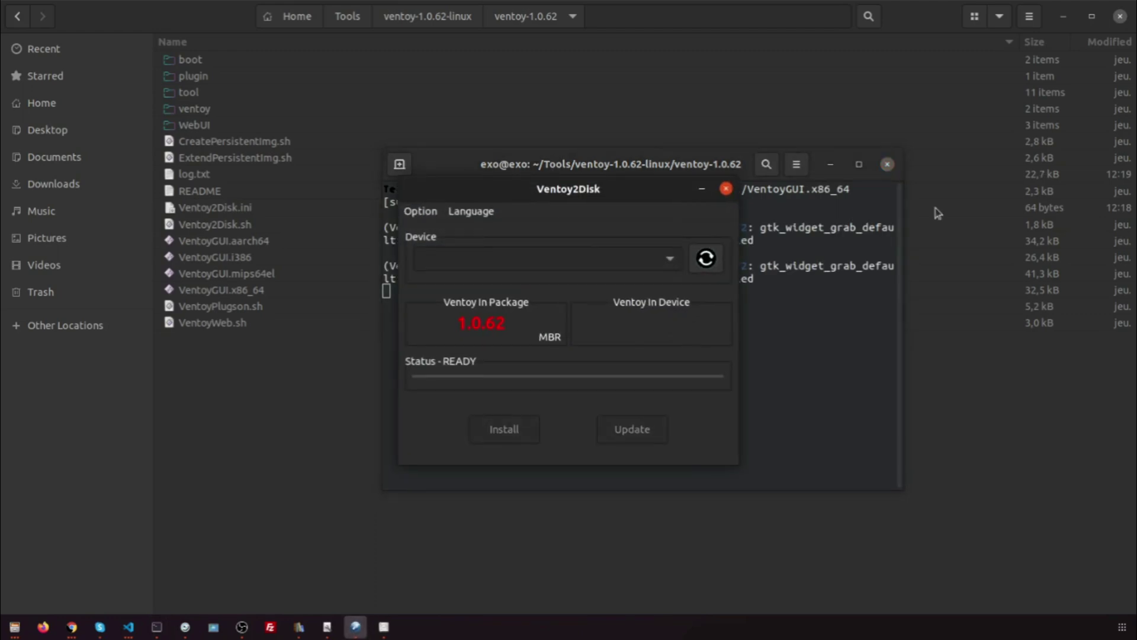
# - Detect the 32 GB Verbatim drive and install Ventoy 1.0.62, accepting both format warnings
pyautogui.click(705, 258)
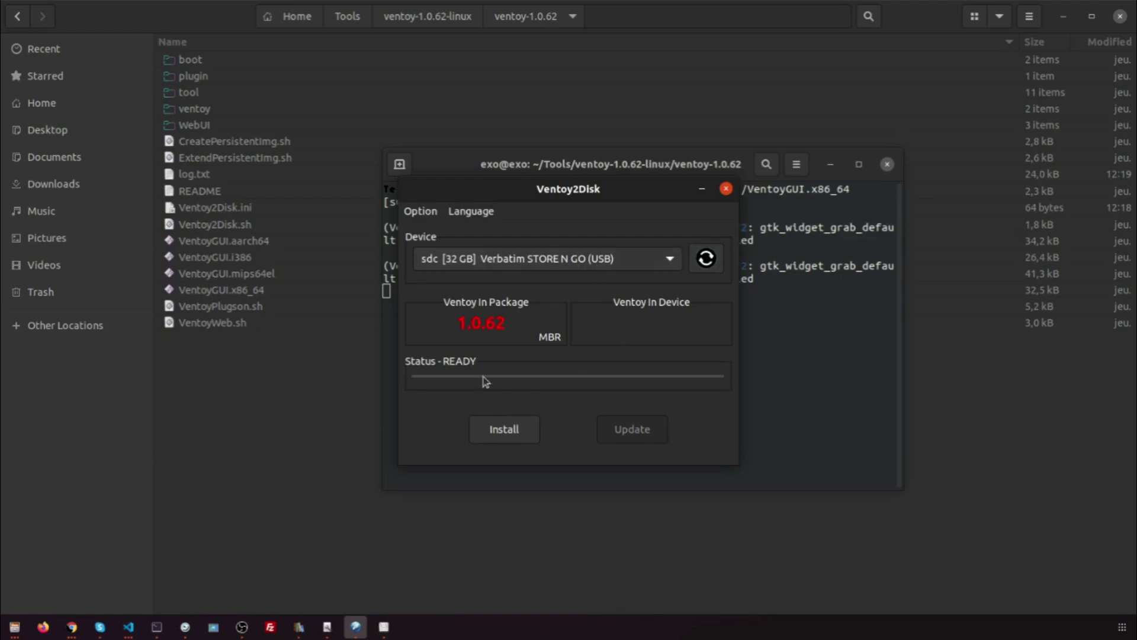
pyautogui.click(505, 430)
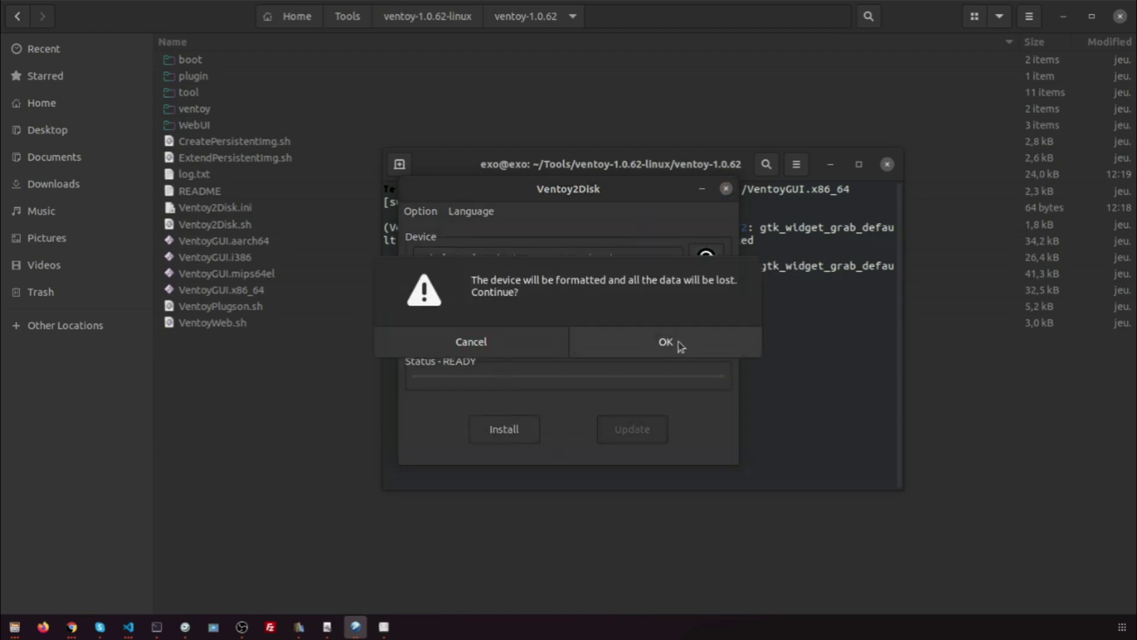
pyautogui.click(679, 346)
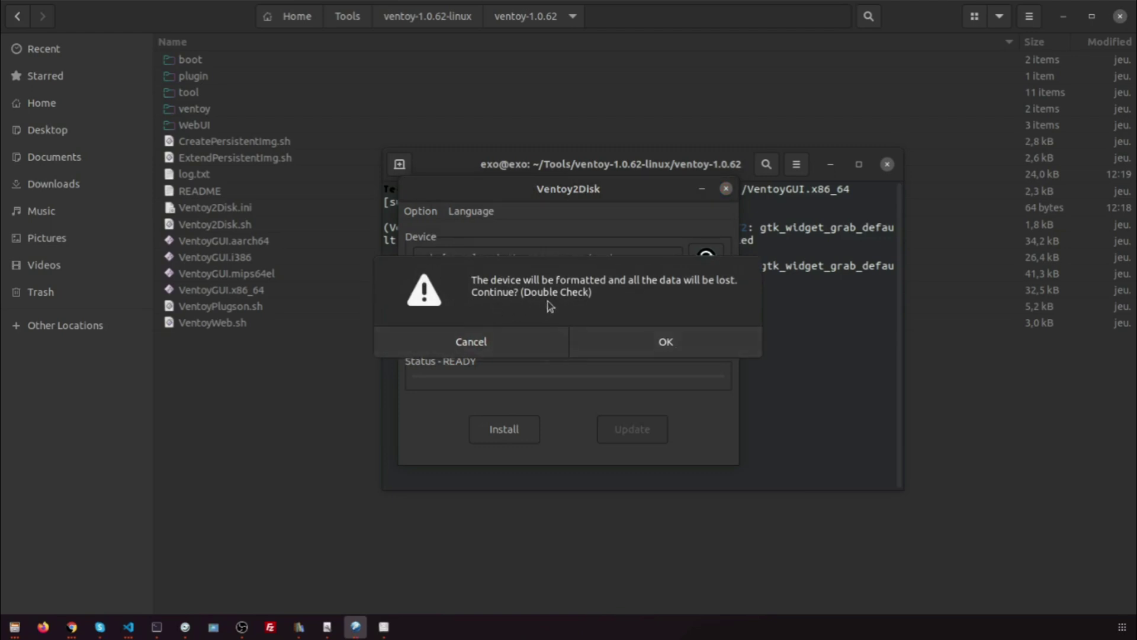
pyautogui.click(658, 344)
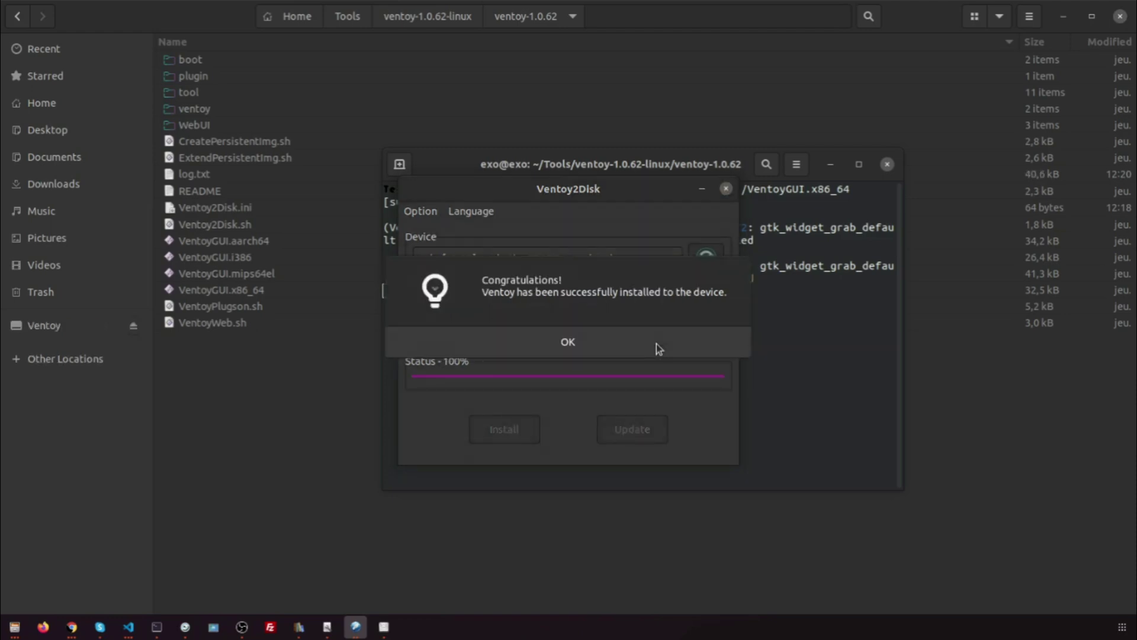
pyautogui.click(574, 344)
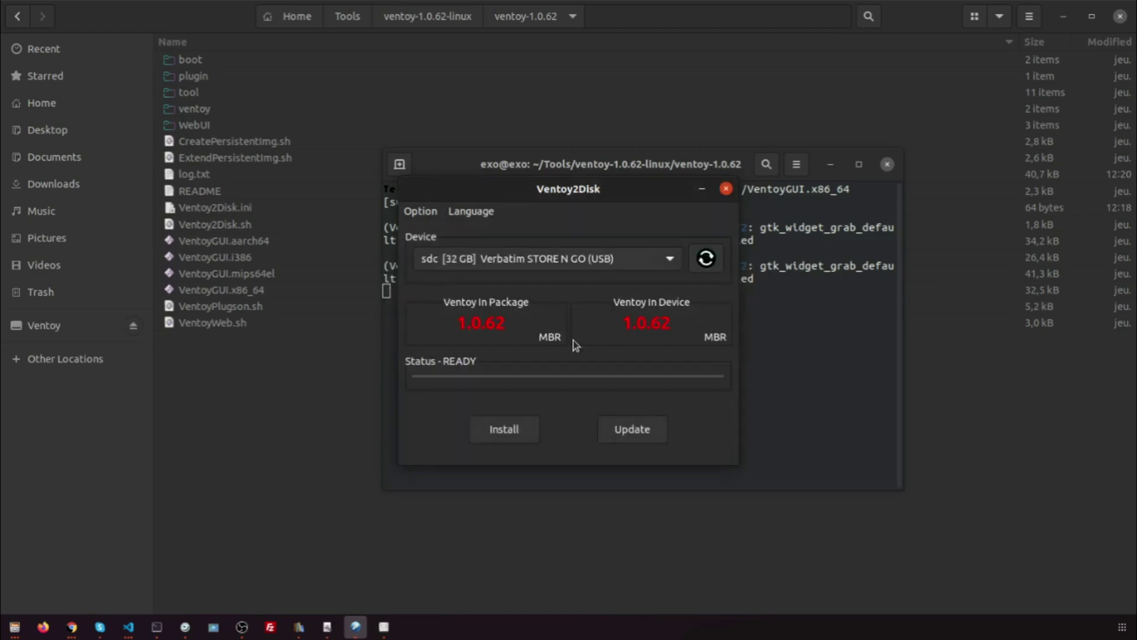
pyautogui.click(45, 326)
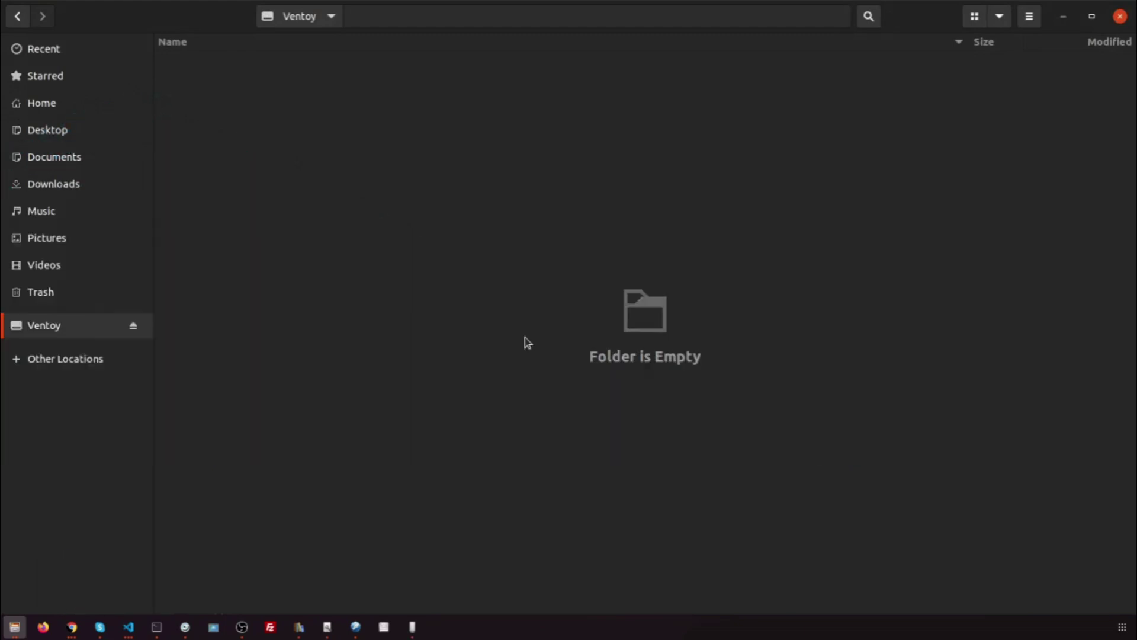
# - Check the empty Ventoy volume's context menu and find New Folder greyed out
pyautogui.rightClick(539, 266)
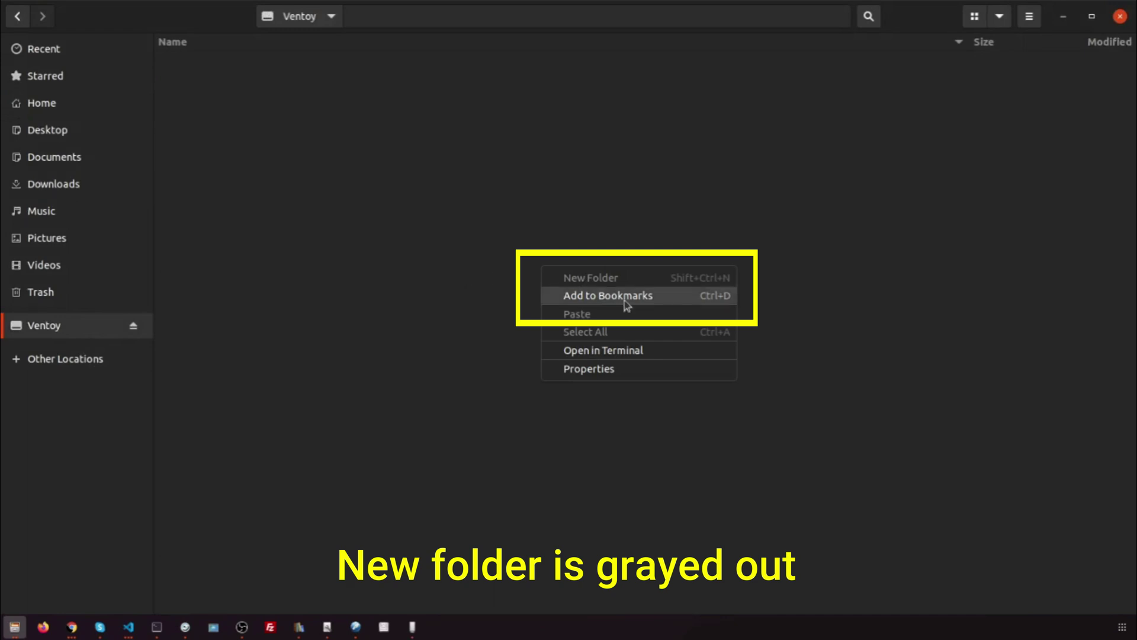
# - From a terminal at the drive, run sudo nautilus and enter the administrator password
pyautogui.click(615, 351)
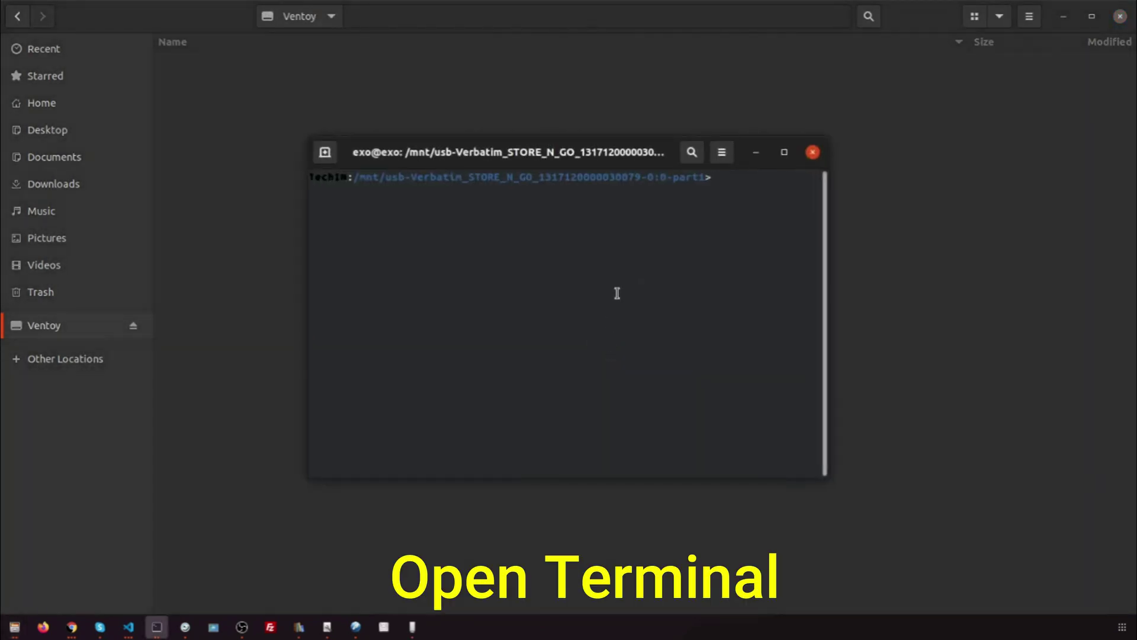
pyautogui.write('sudo n')
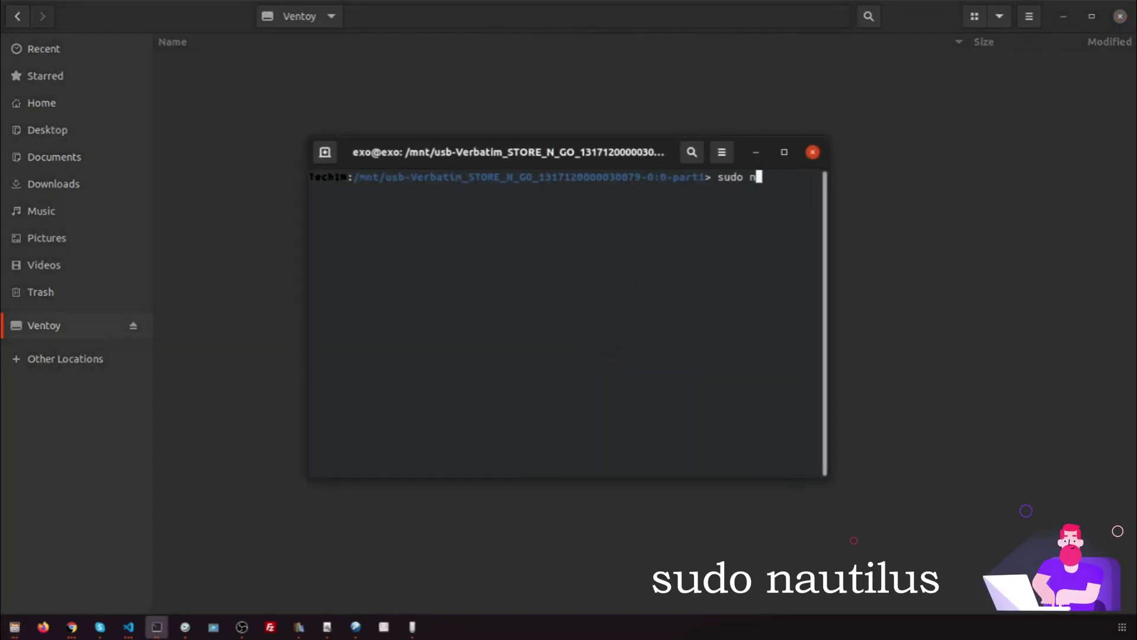
pyautogui.write('autilus')
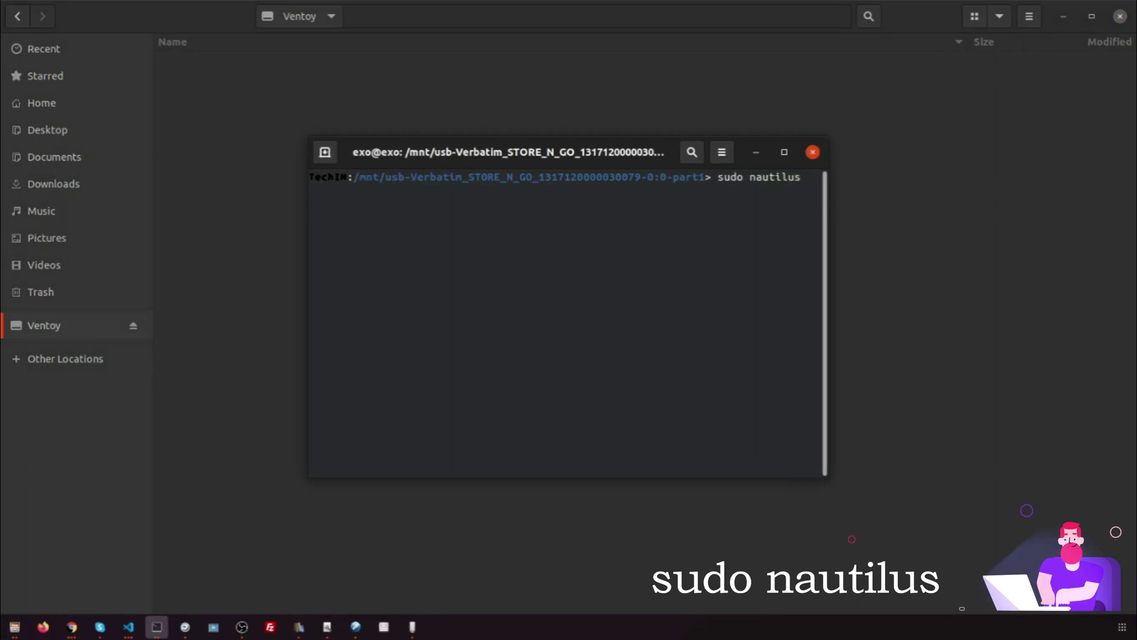
pyautogui.press('Return')
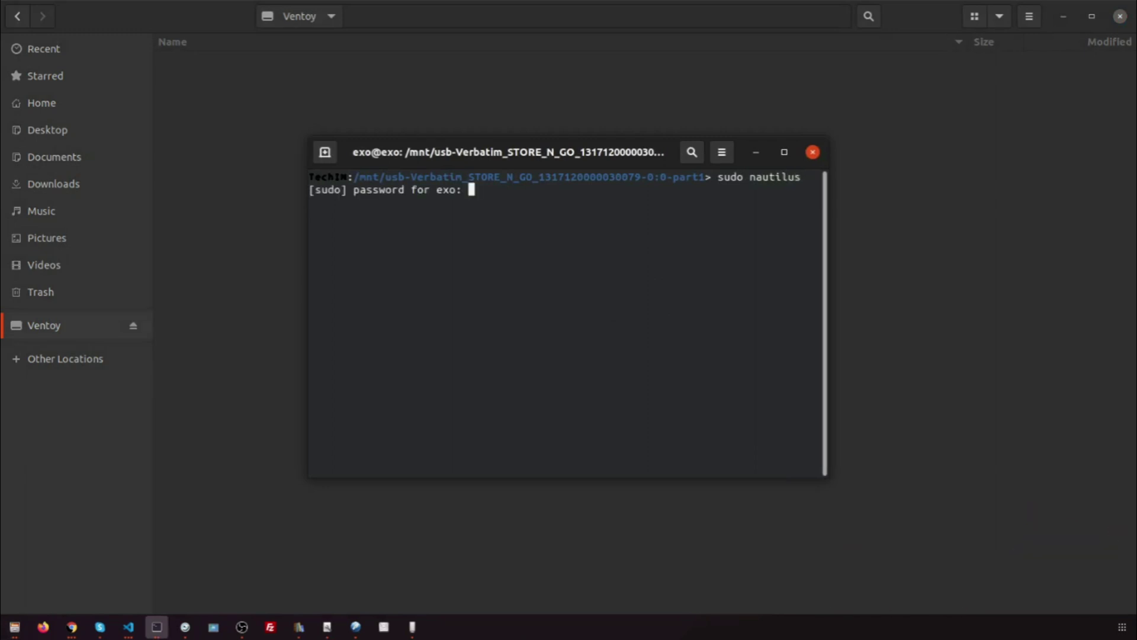
pyautogui.press('Return')
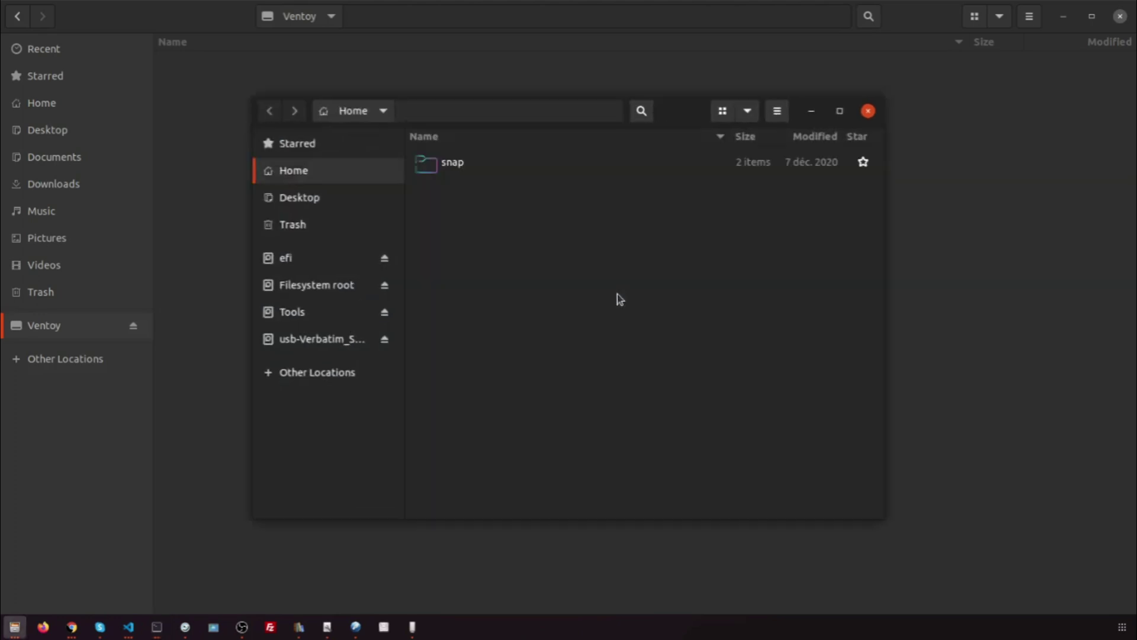
# - Close the non-root Files window and create an ISO folder on the usb-Verbatim drive
pyautogui.click(1121, 17)
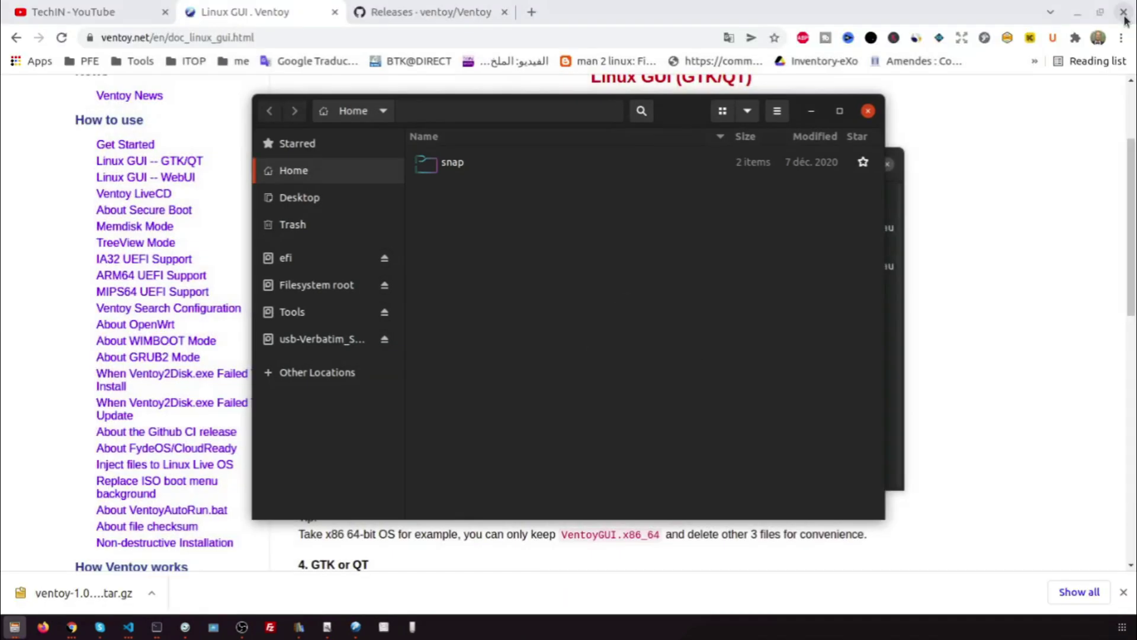
pyautogui.click(328, 340)
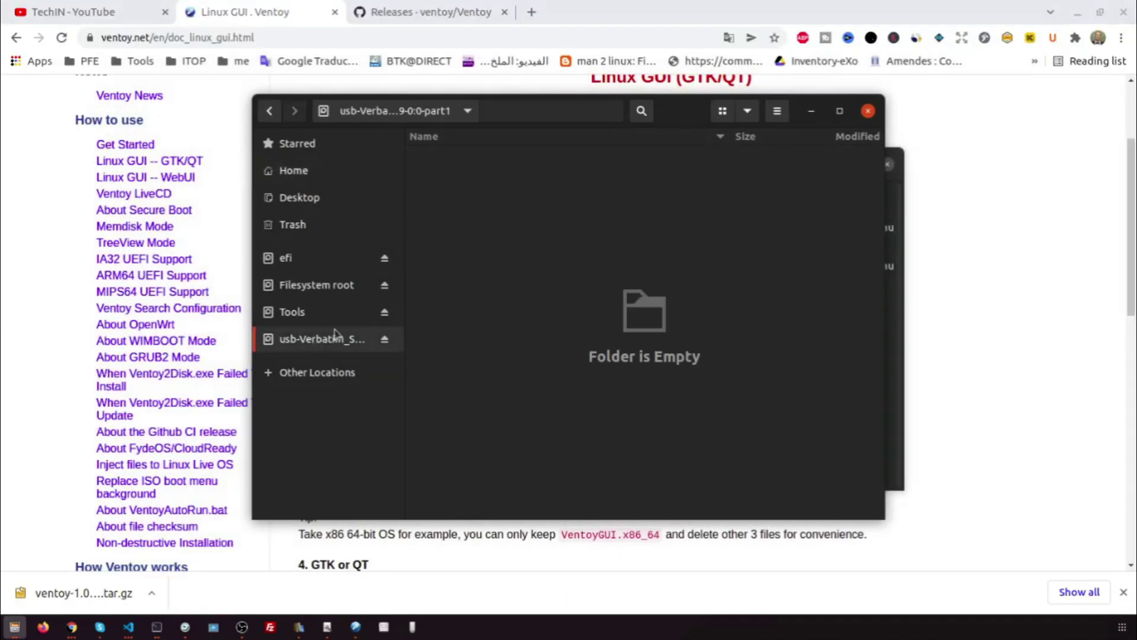
pyautogui.rightClick(545, 256)
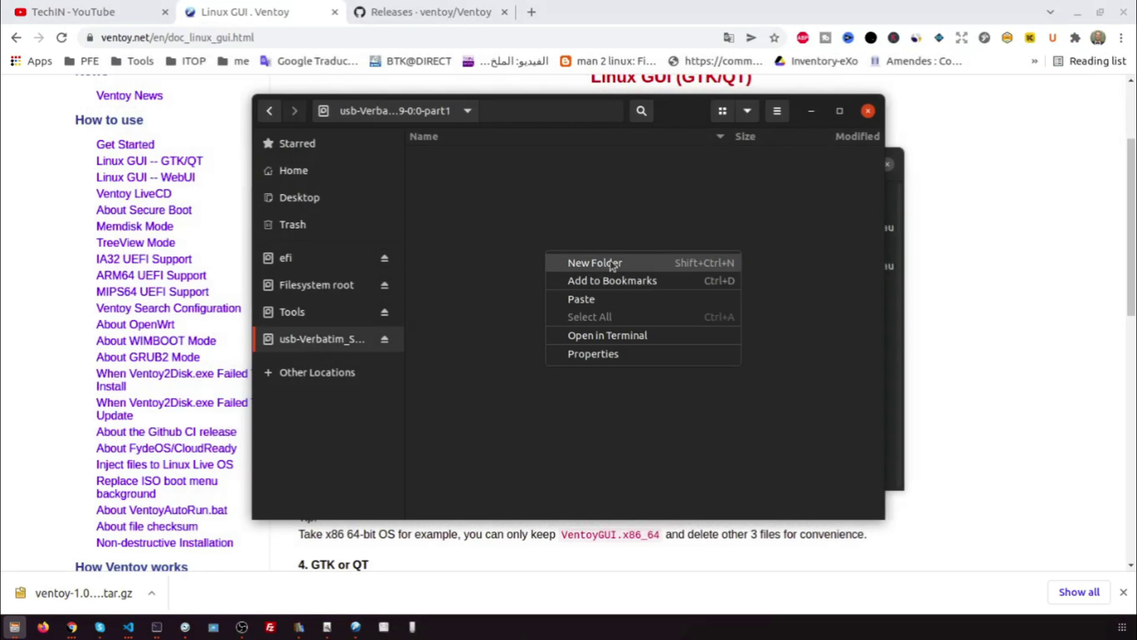
pyautogui.click(612, 264)
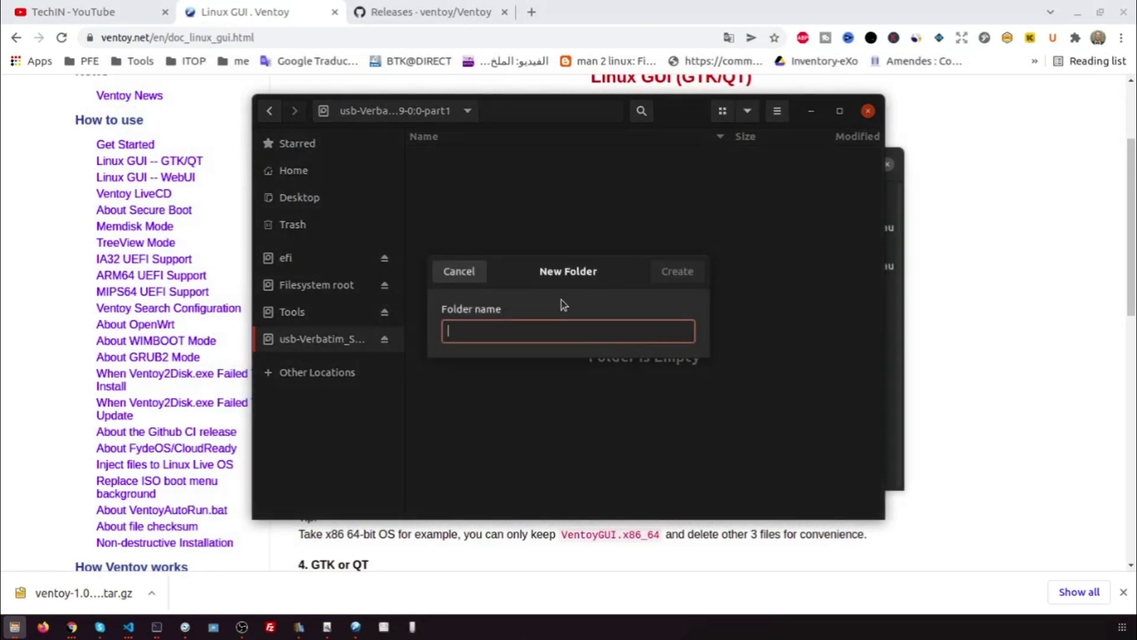
pyautogui.write('ISO')
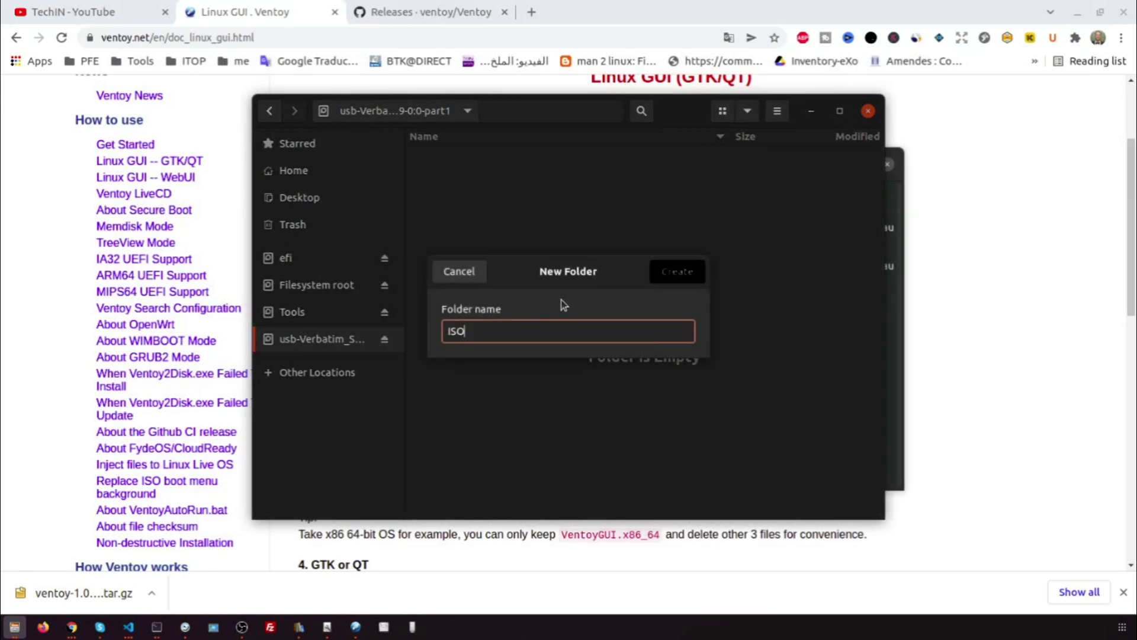
pyautogui.press('Return')
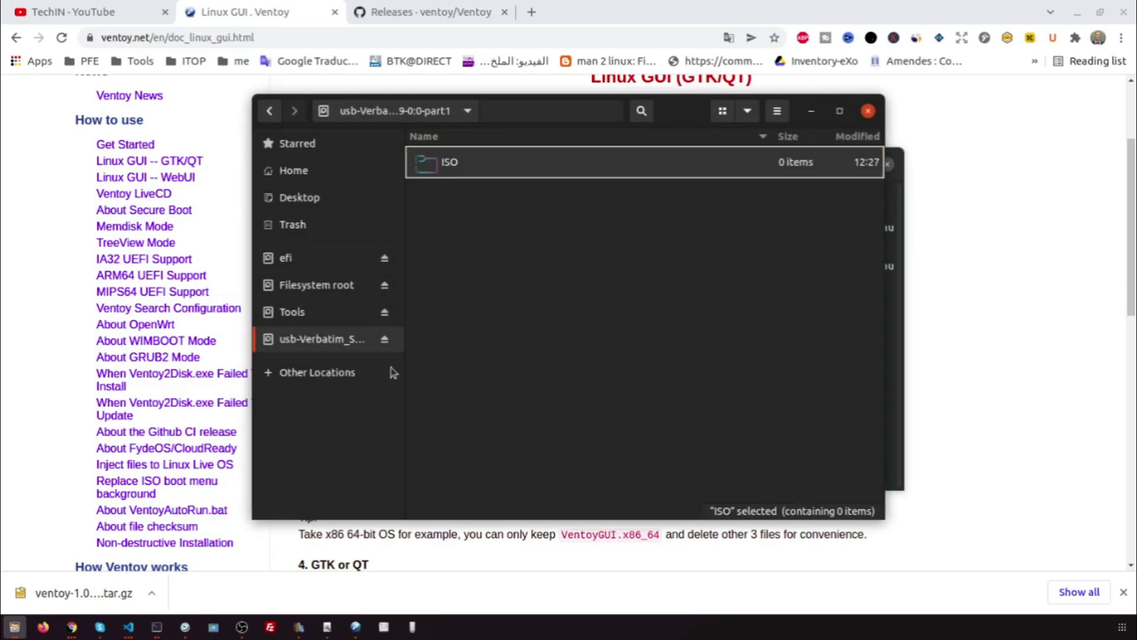
# - Browse through Other Locations > Computer to the filesystem's home directory
pyautogui.click(329, 379)
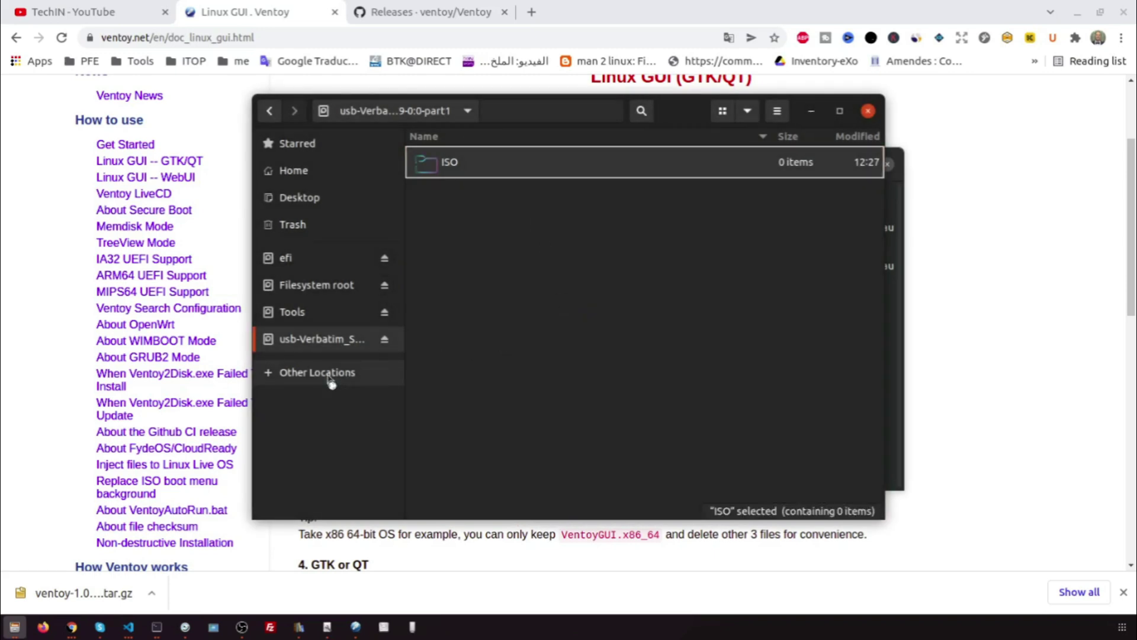
pyautogui.click(467, 167)
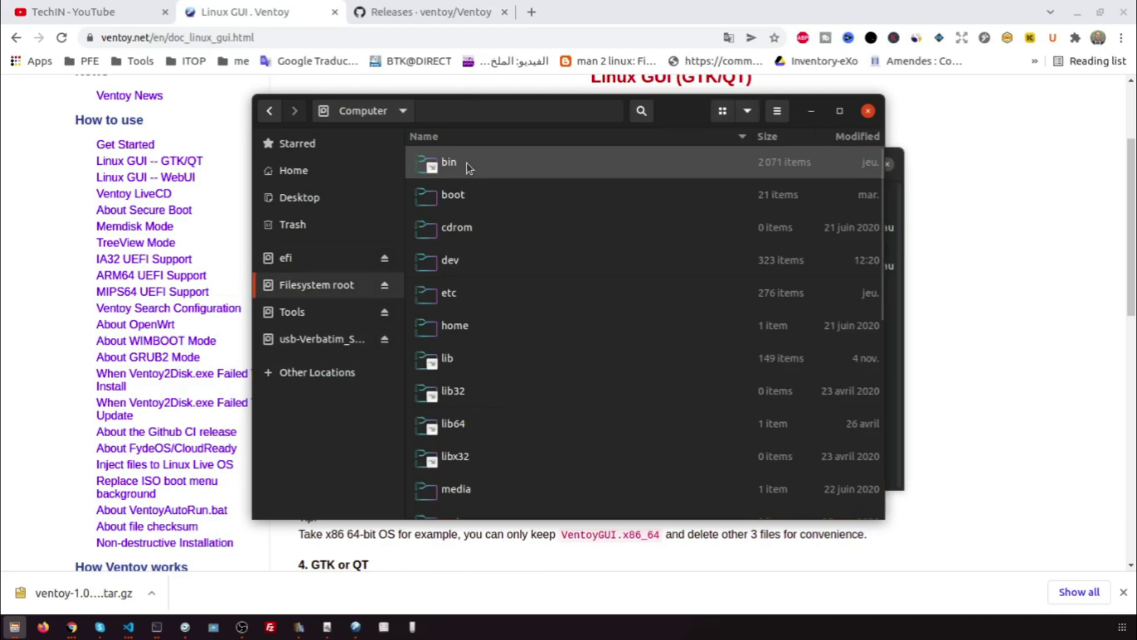
pyautogui.doubleClick(475, 325)
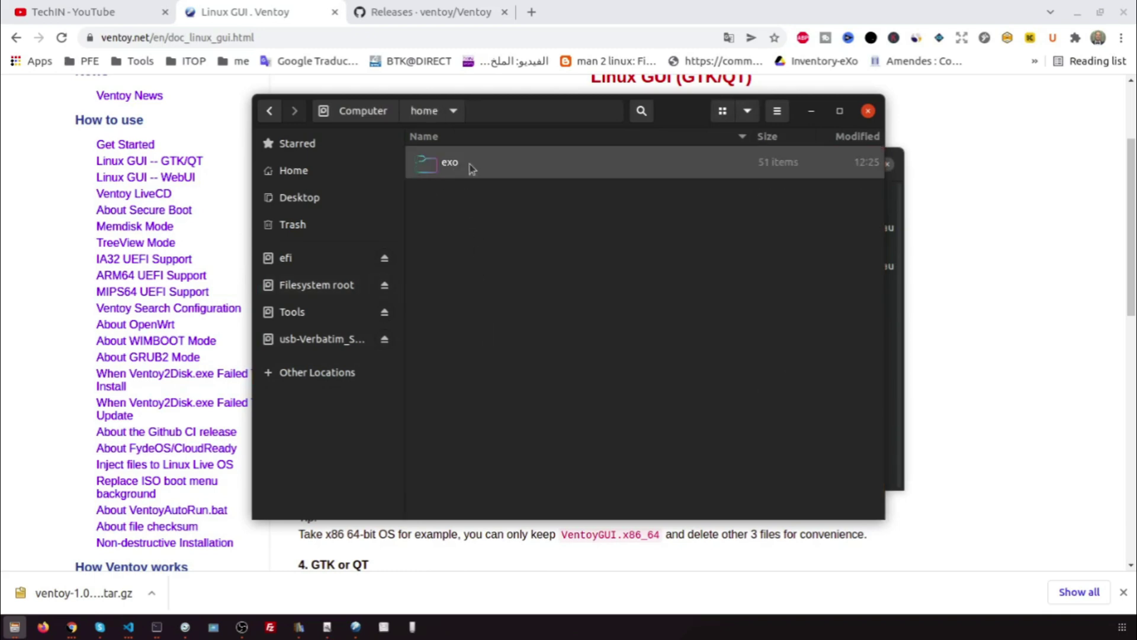